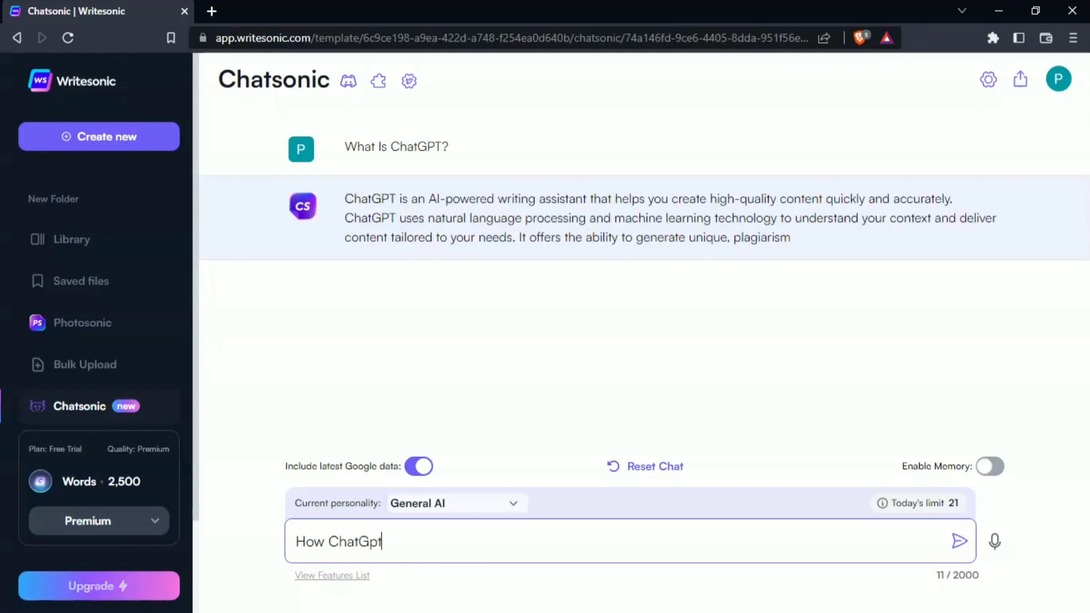
- Complete the chat question as "How ChatGPT was trained?" with the capitalisation corrected, and send it
key("BackSpace")
key("BackSpace")
key("BackSpace")
type("GPT was tra")
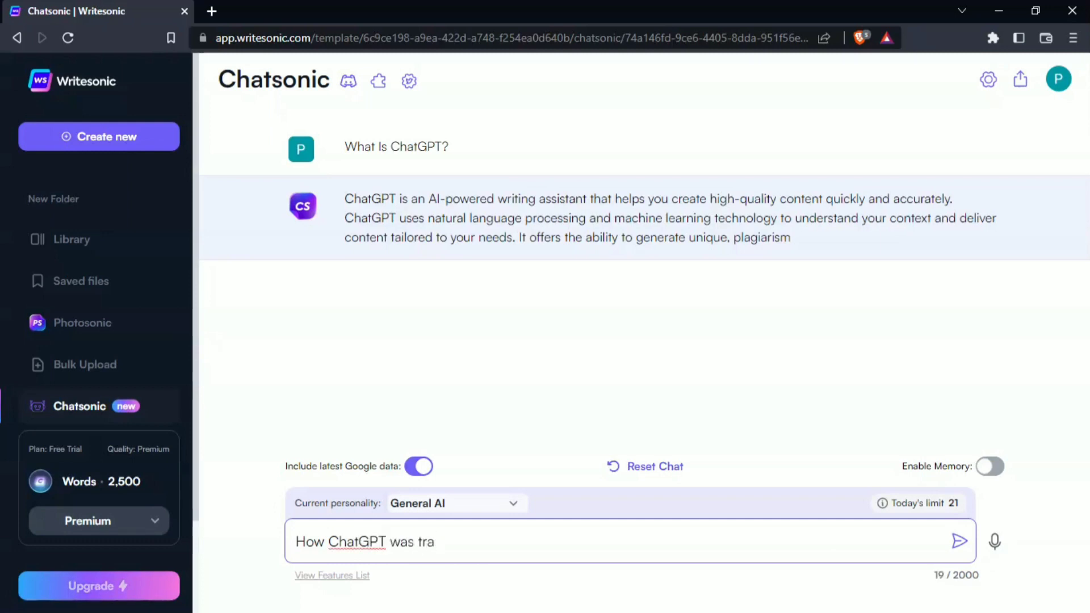
type("ined?")
key("Return")
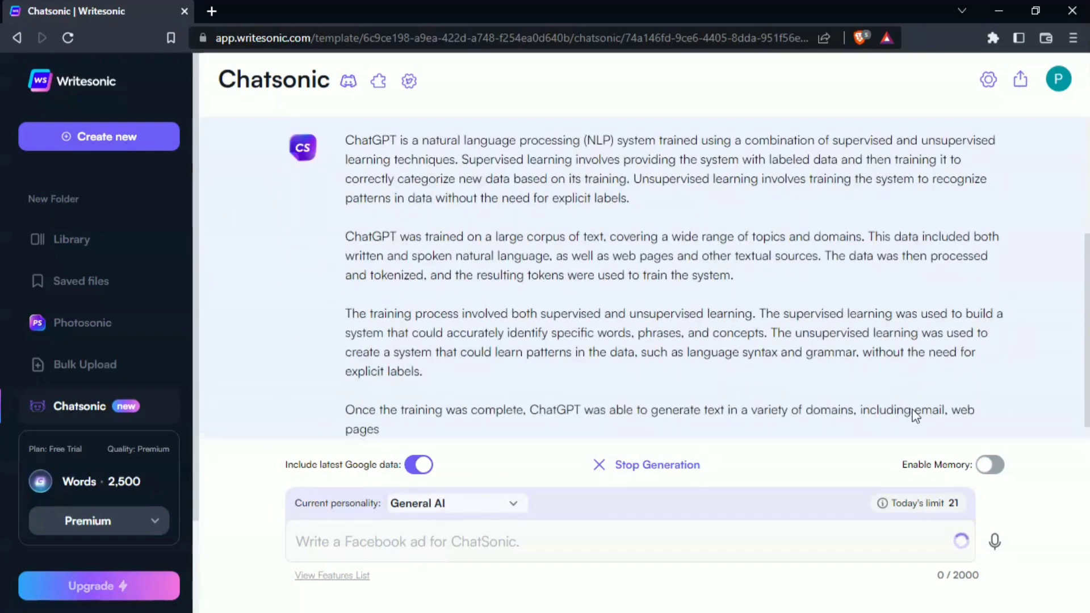
- Ask the chatbot "How can we make ChatGPT smarter?"
left_click(795, 541)
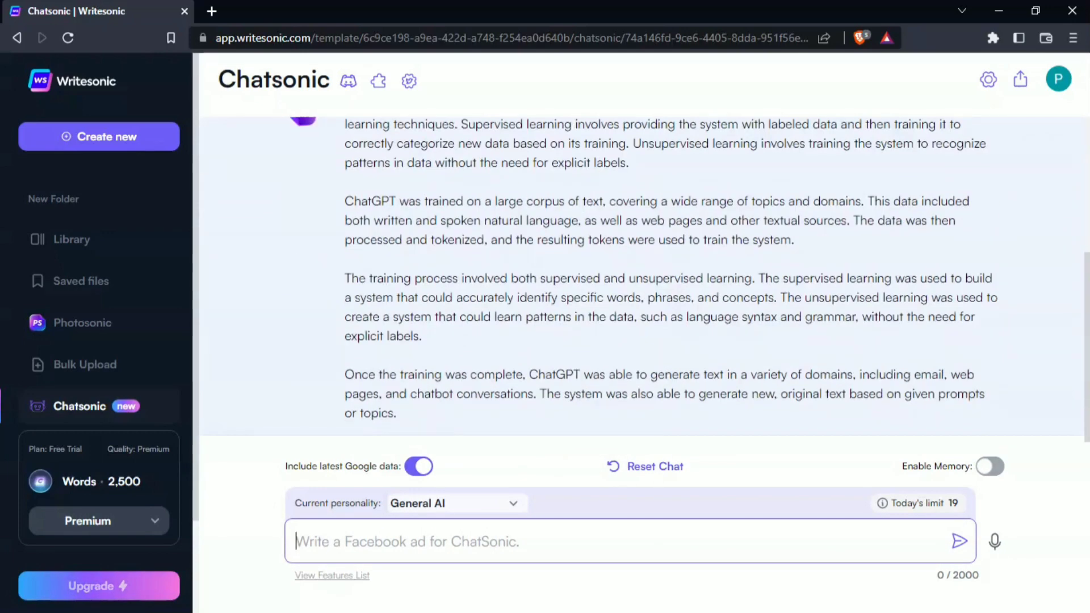
type("How can ")
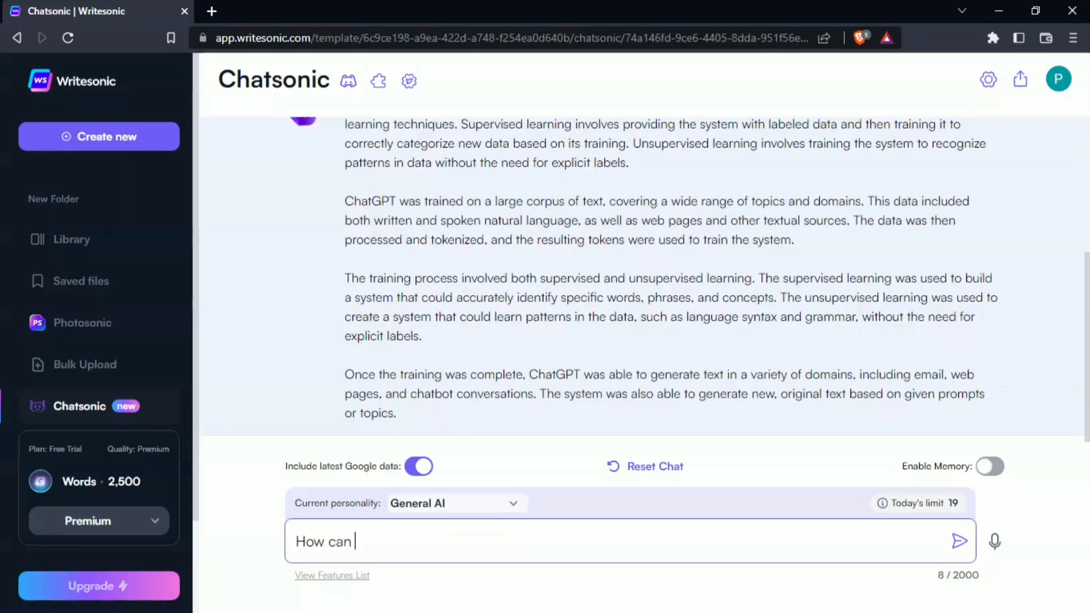
type("we make Chat")
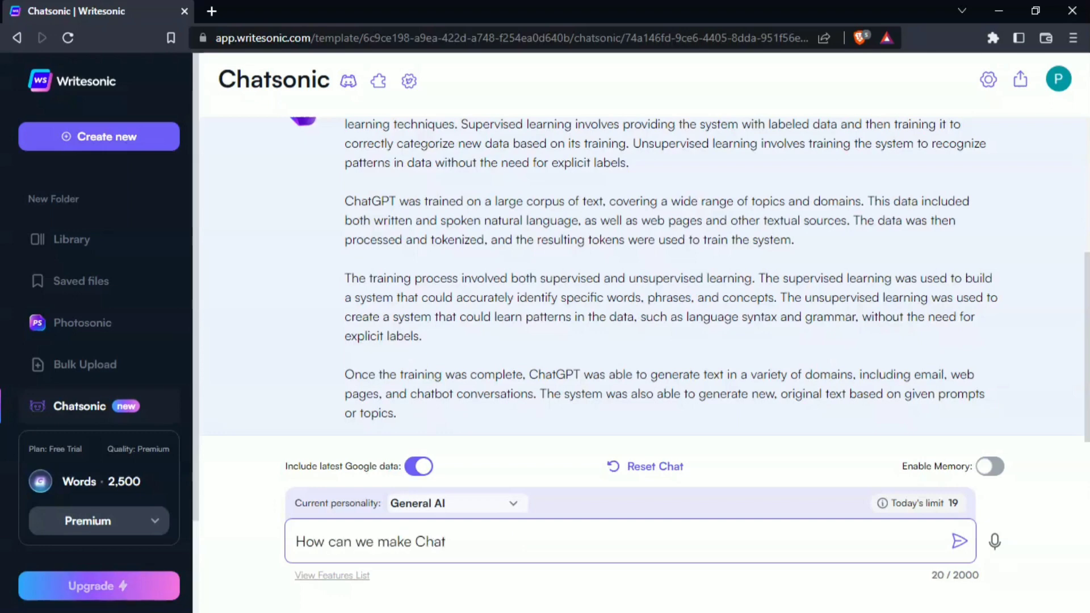
type("GPT smarter?")
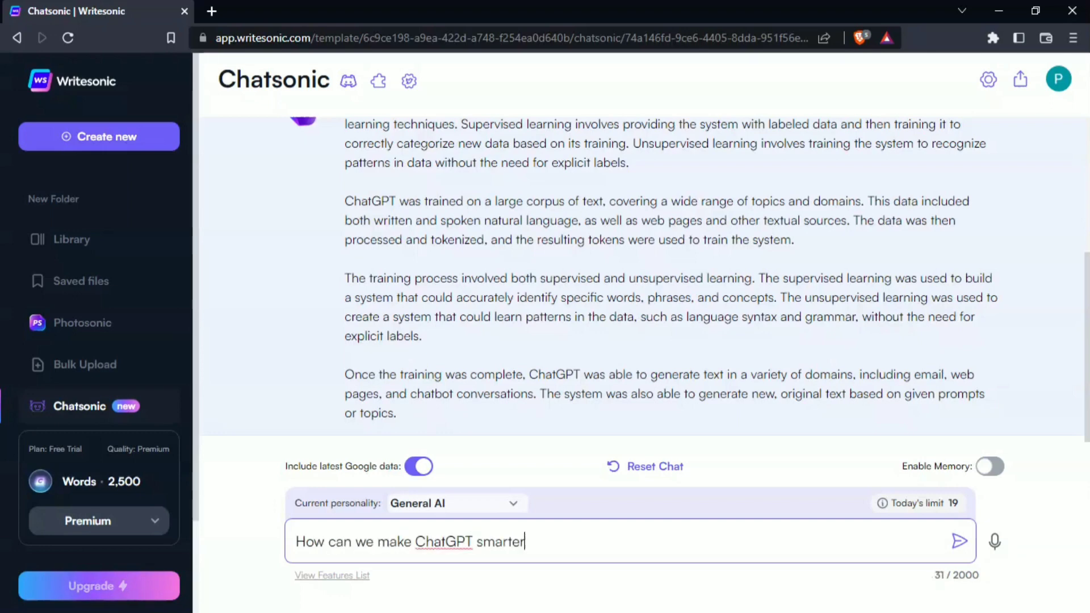
key("Return")
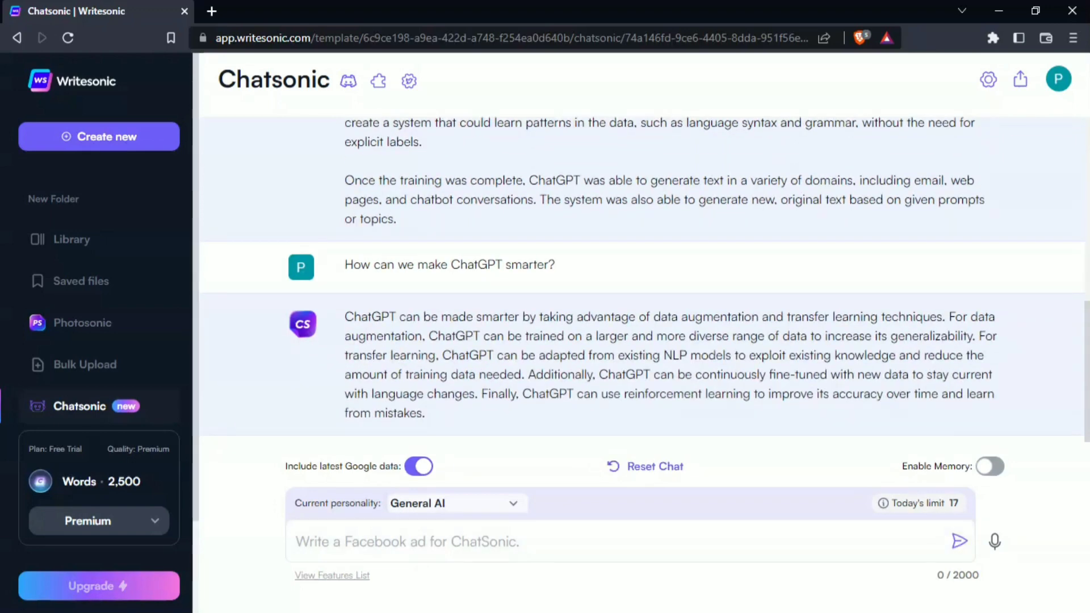
- Ask the chatbot "Will ChatGPT replace Google In Future?"
left_click(568, 542)
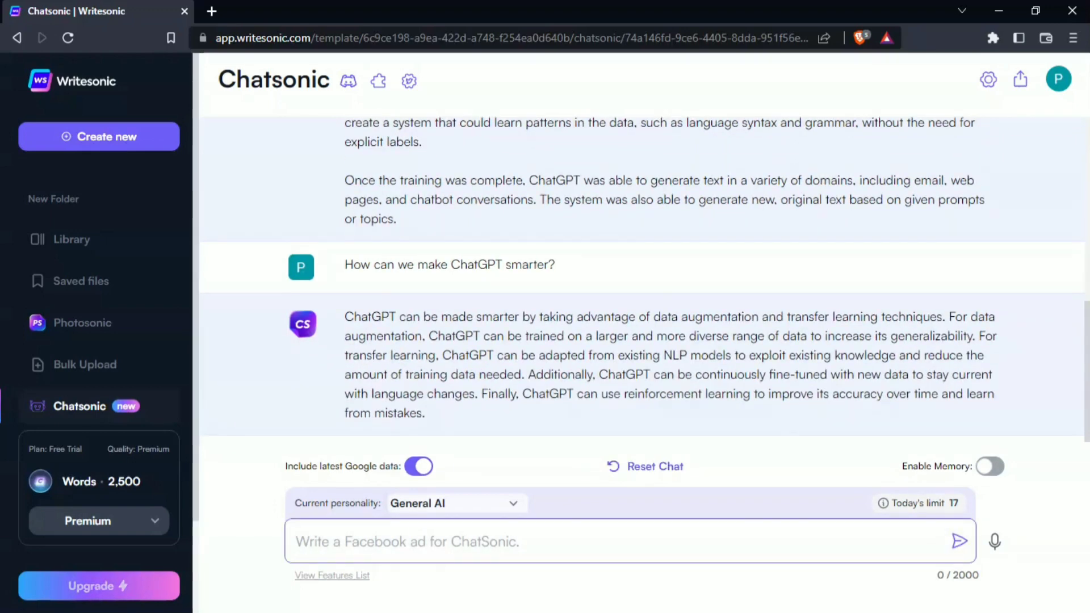
type("Will ")
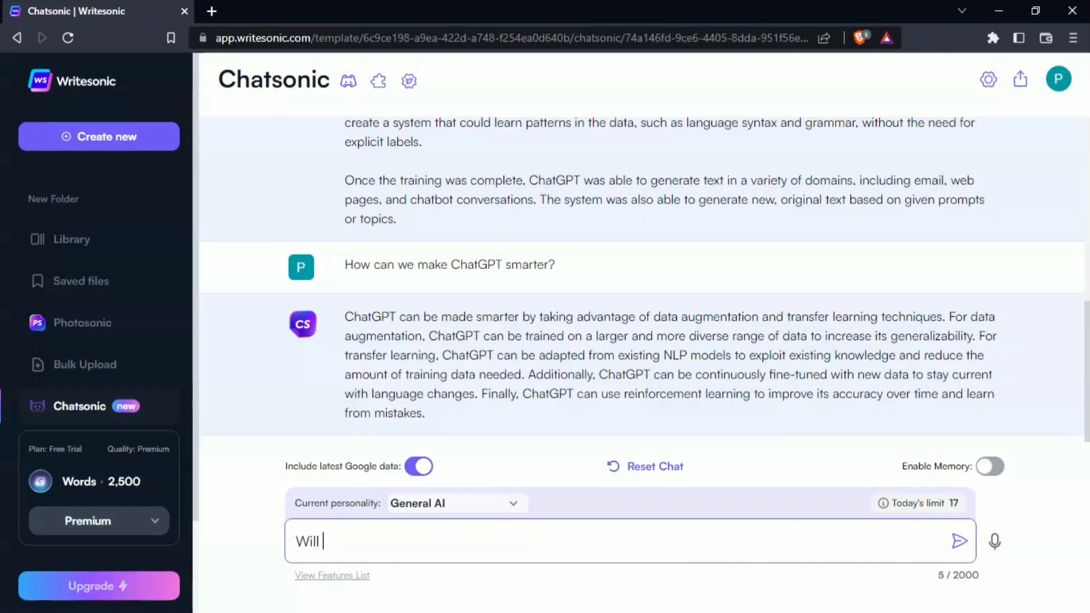
type("ChatGPT repla")
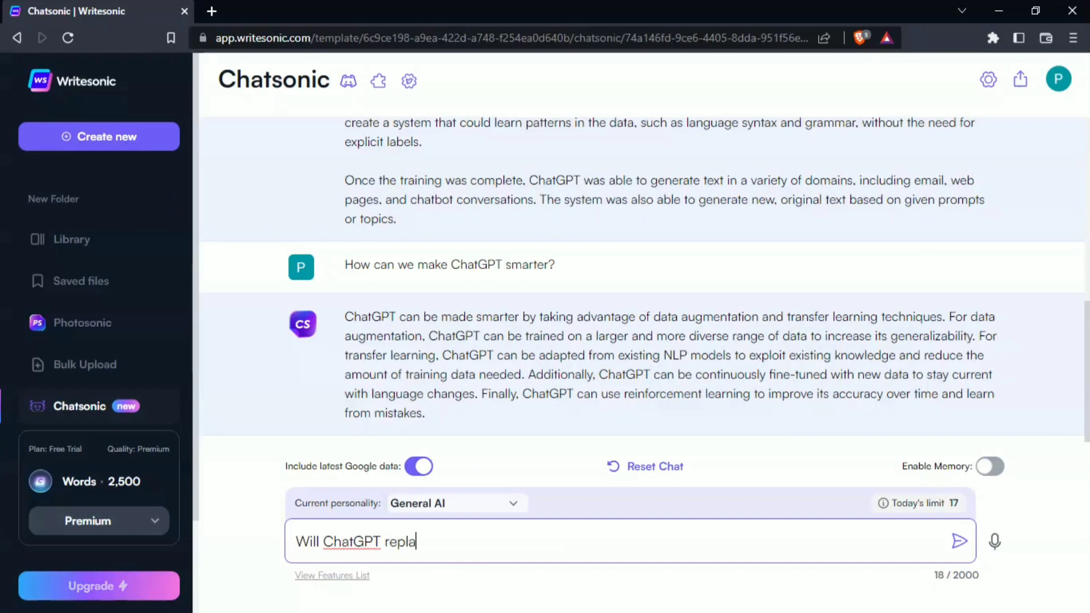
type("ce Google In ")
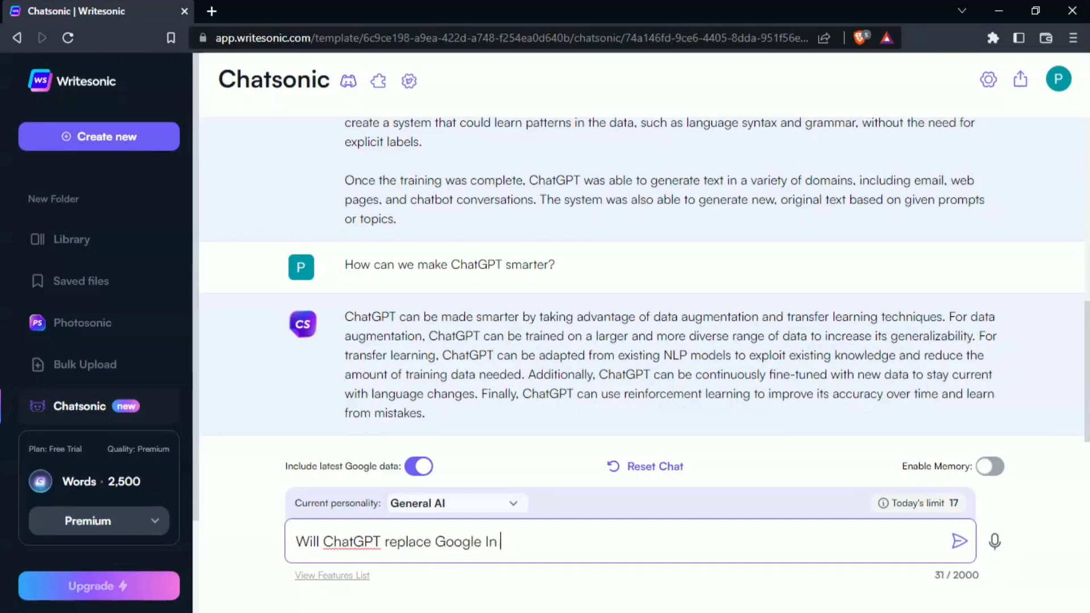
type("Future?")
key("Return")
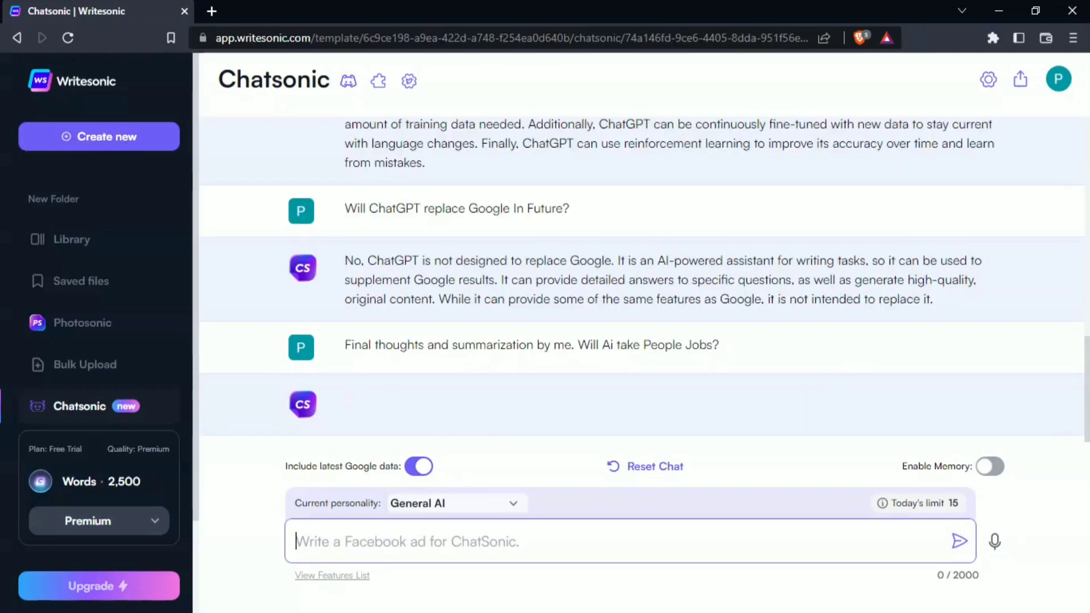
- Ask the chatbot "Will AI Take People Jobs In Future?"
type("Will AI Tak")
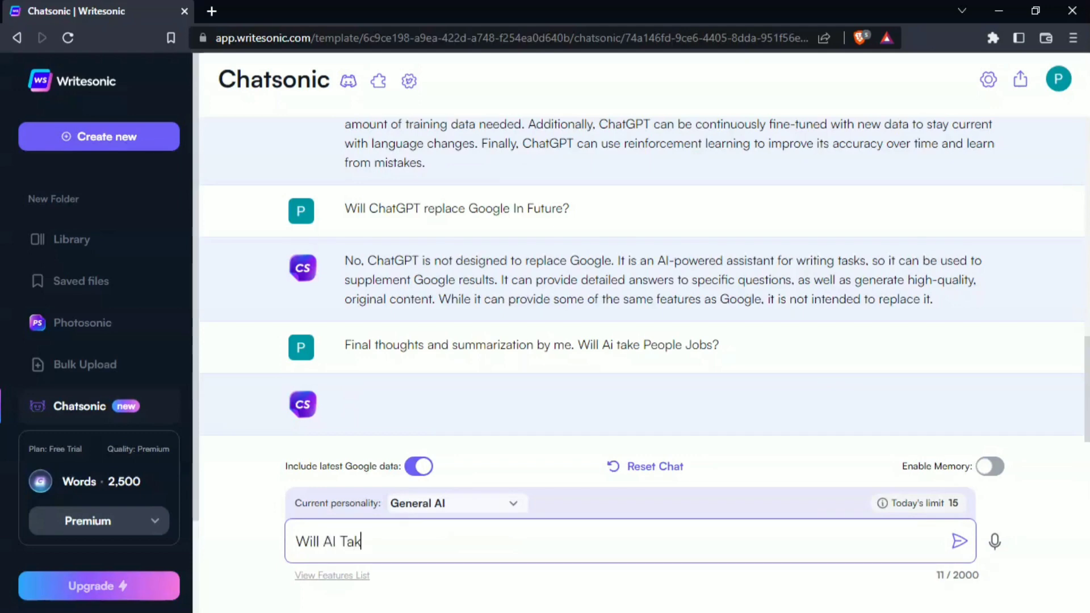
type("e People Jobs In Fu")
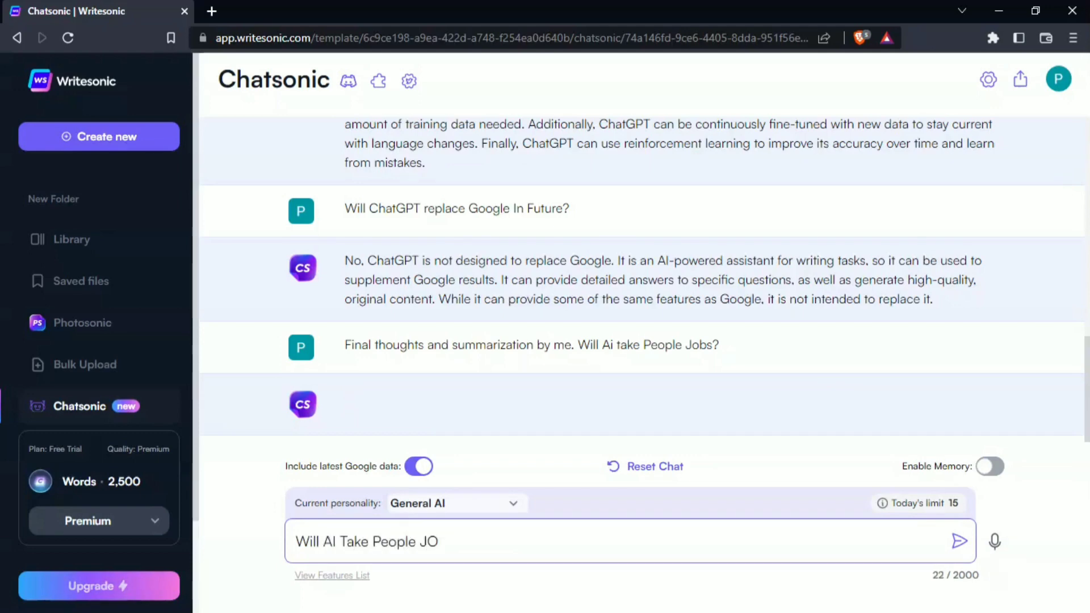
type("ture?")
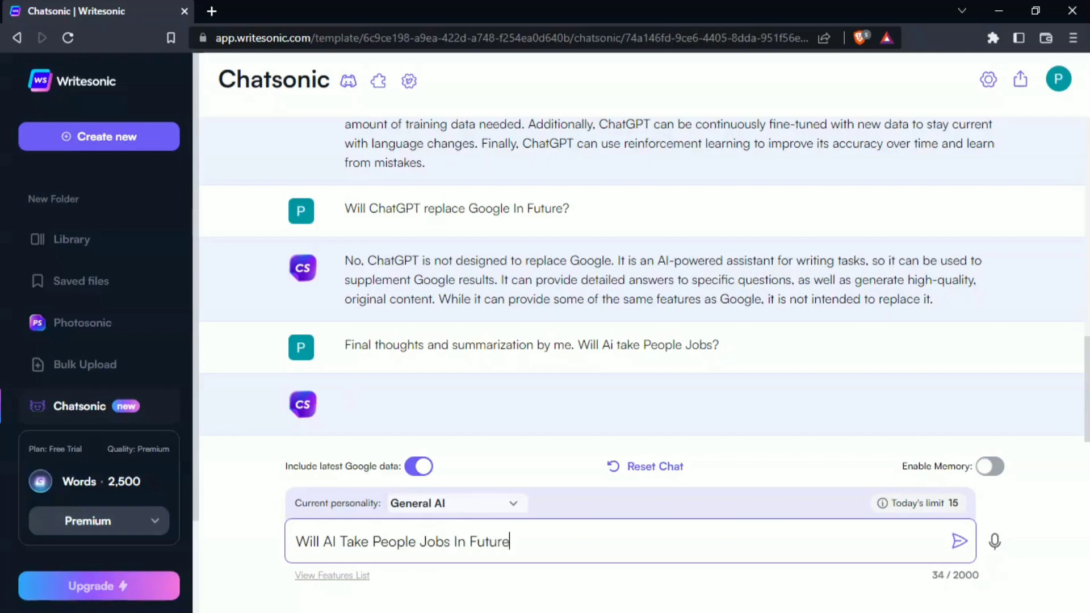
key("Return")
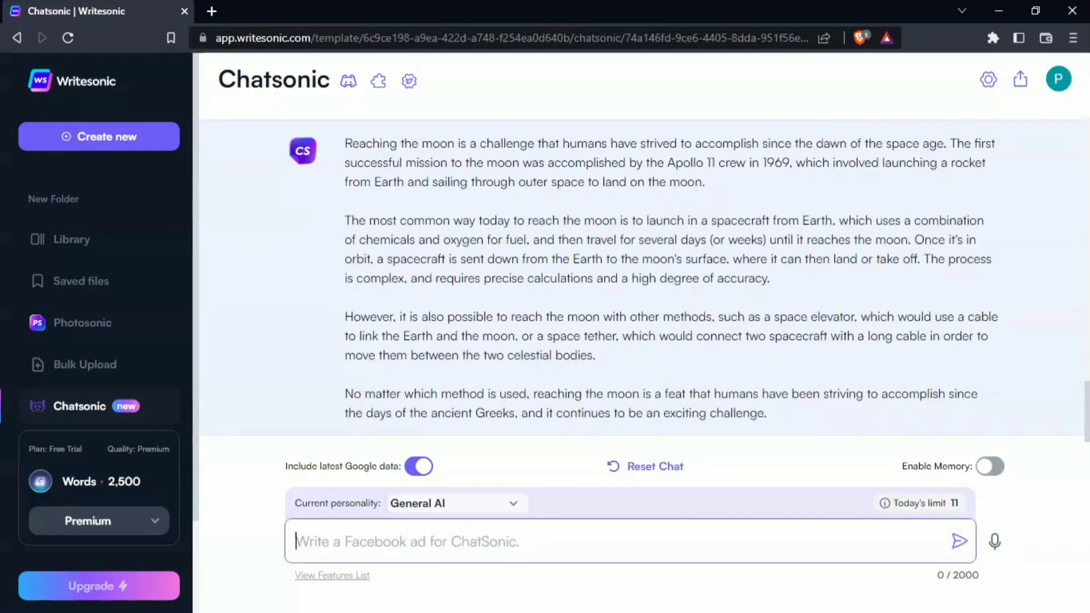
- Ask the chatbot "How to build tech career from zero to world level?"
type("What")
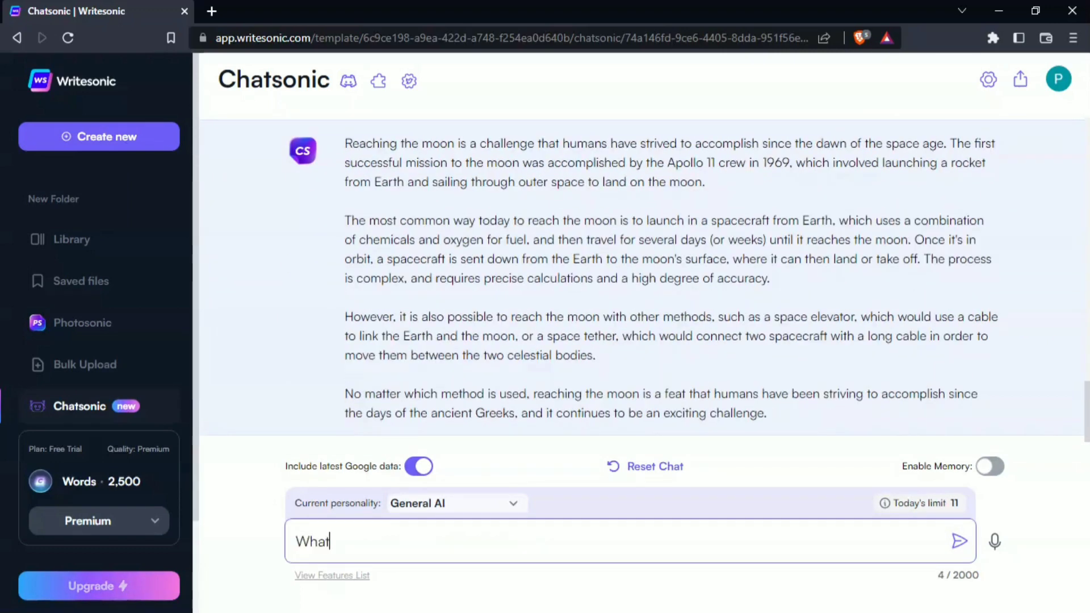
key("BackSpace")
key("BackSpace")
key("BackSpace")
key("BackSpace")
type("How to build")
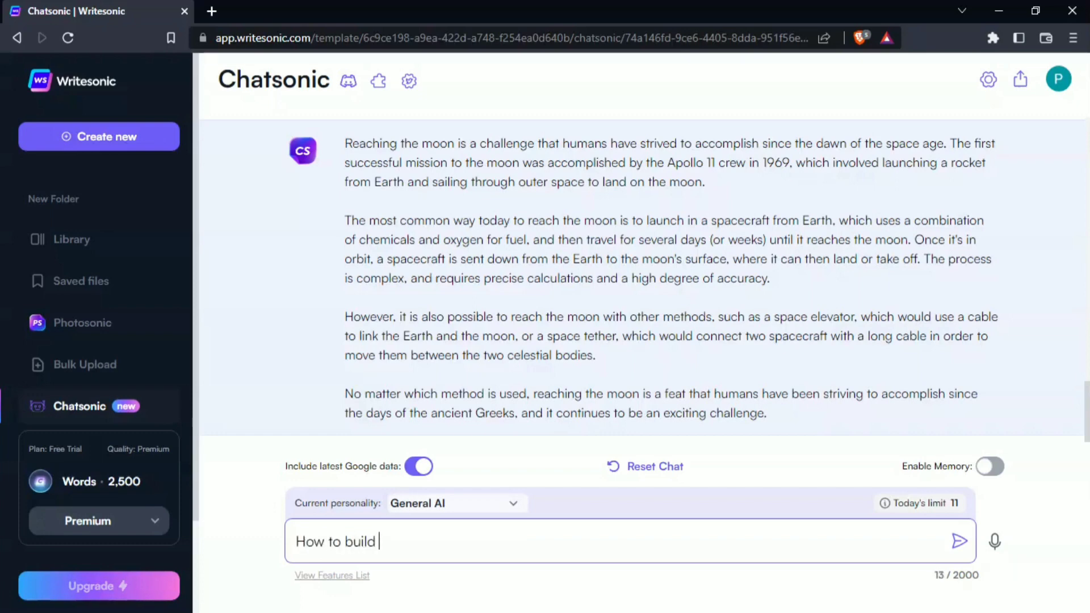
type(" tech ")
type("carr")
type("er from zero ")
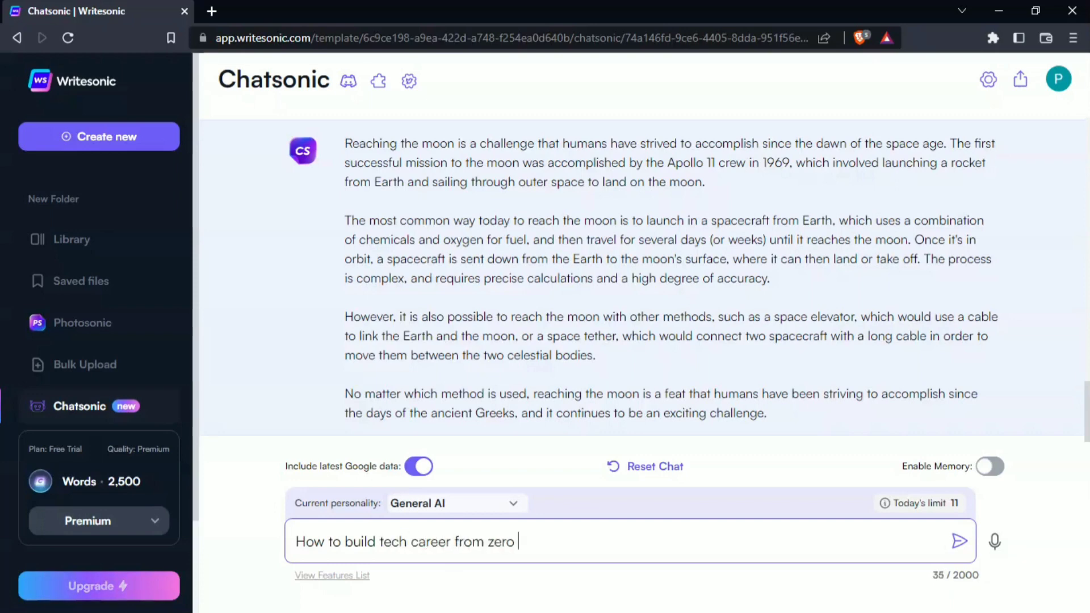
type("to")
type(" world level?")
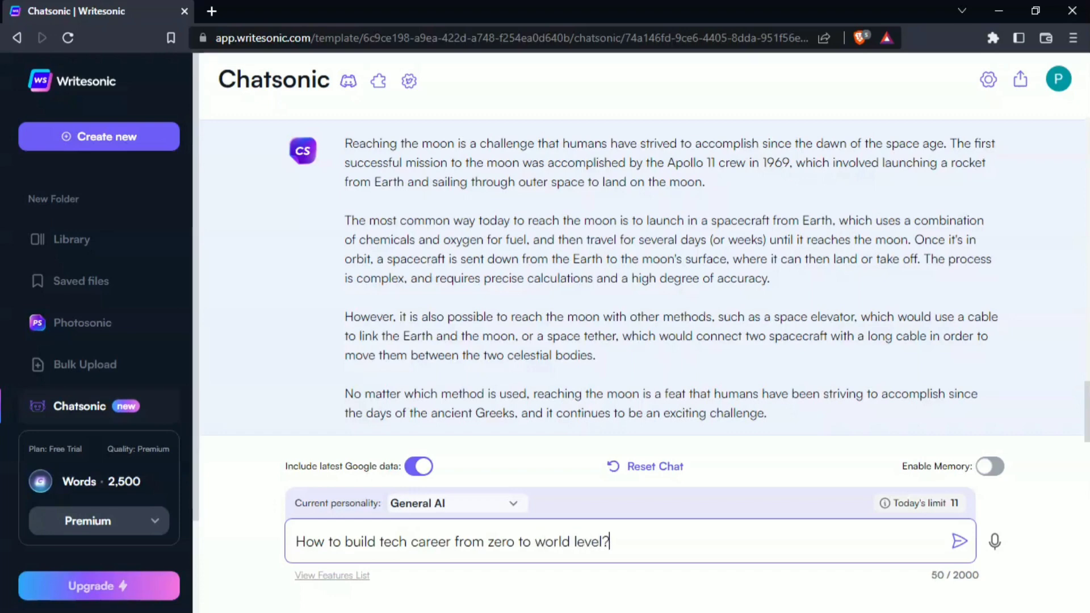
key("Return")
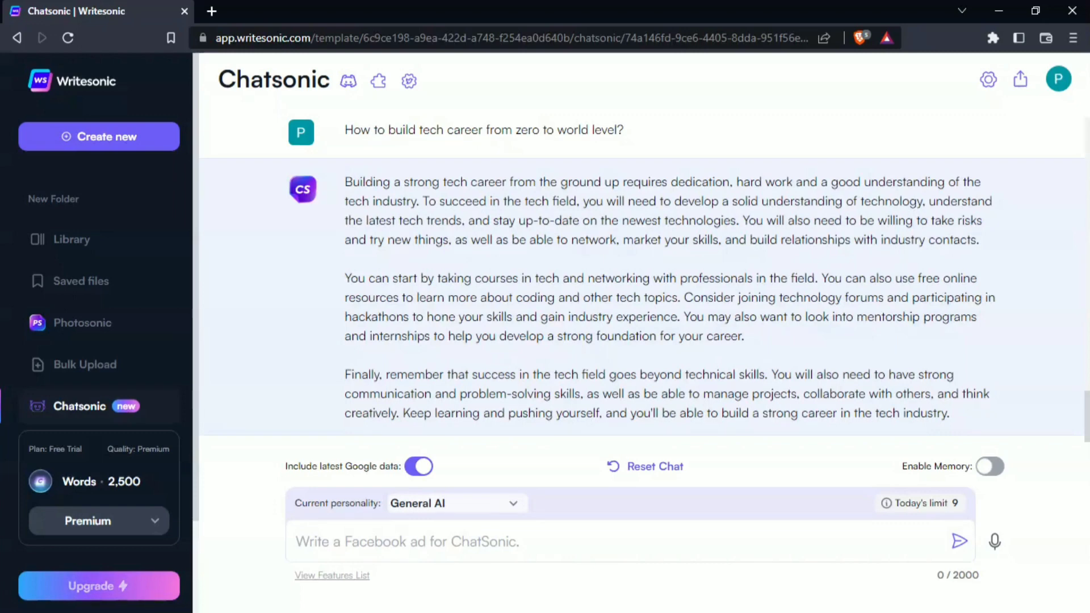
- Send the chatbot the request "List me some animes that are like Naruto?"
left_click(297, 540)
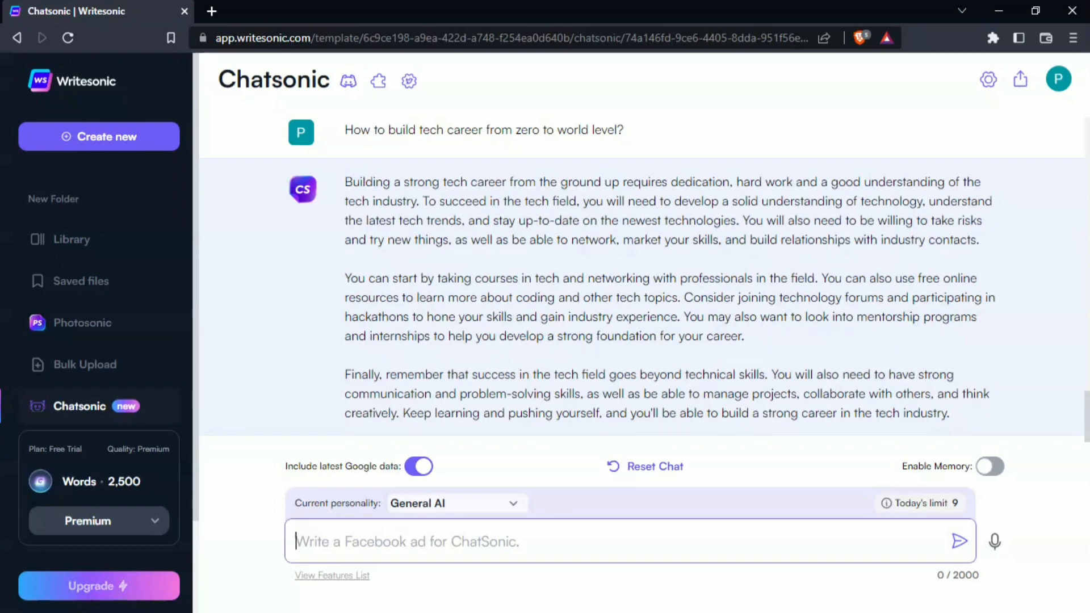
type("List me so")
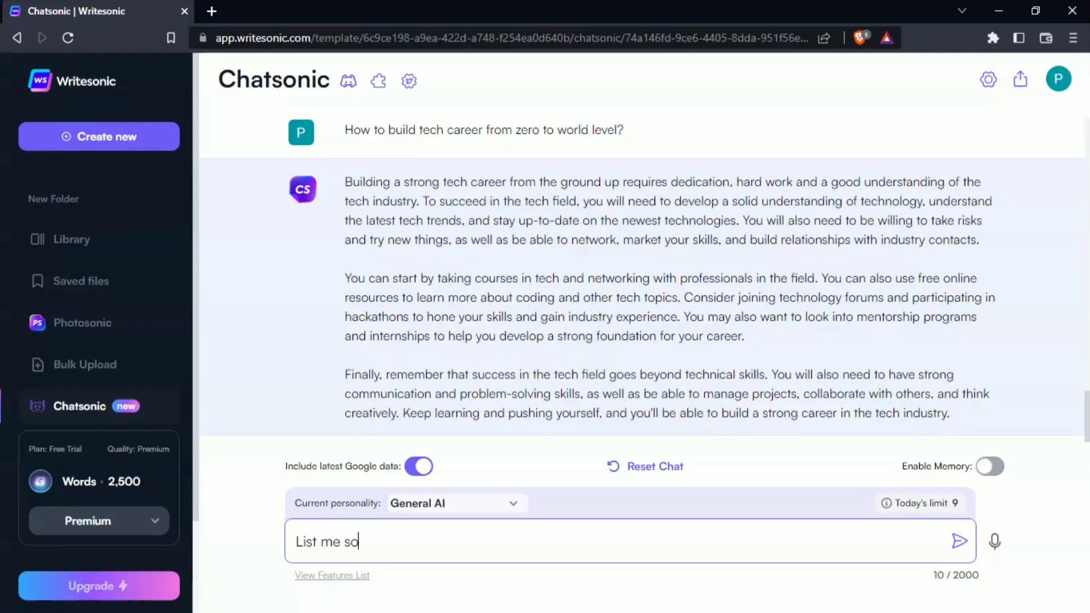
type("me animes that ")
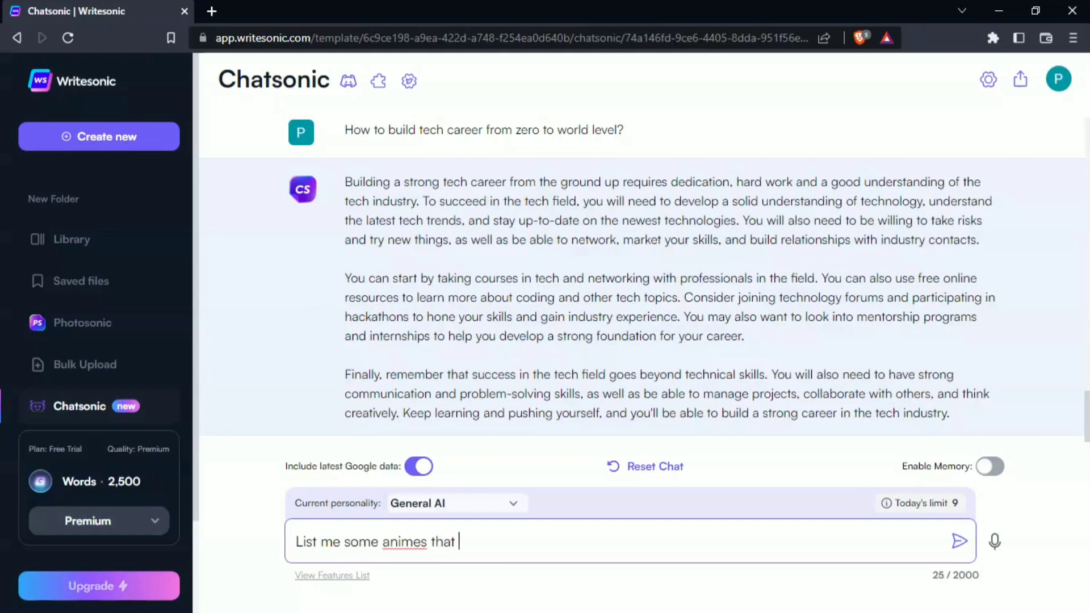
type("are like Naruto?")
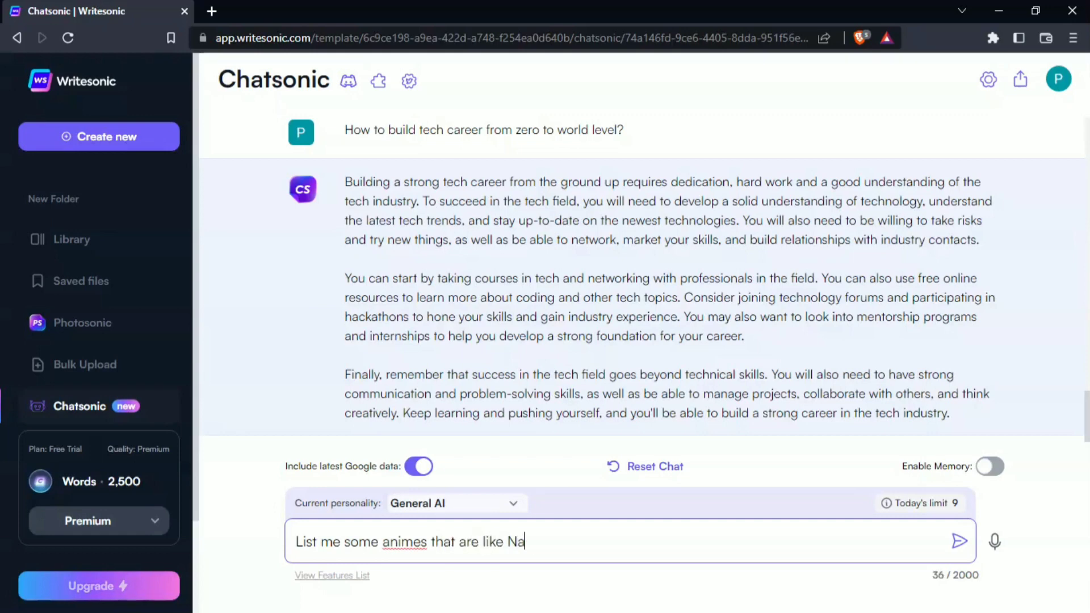
key("Return")
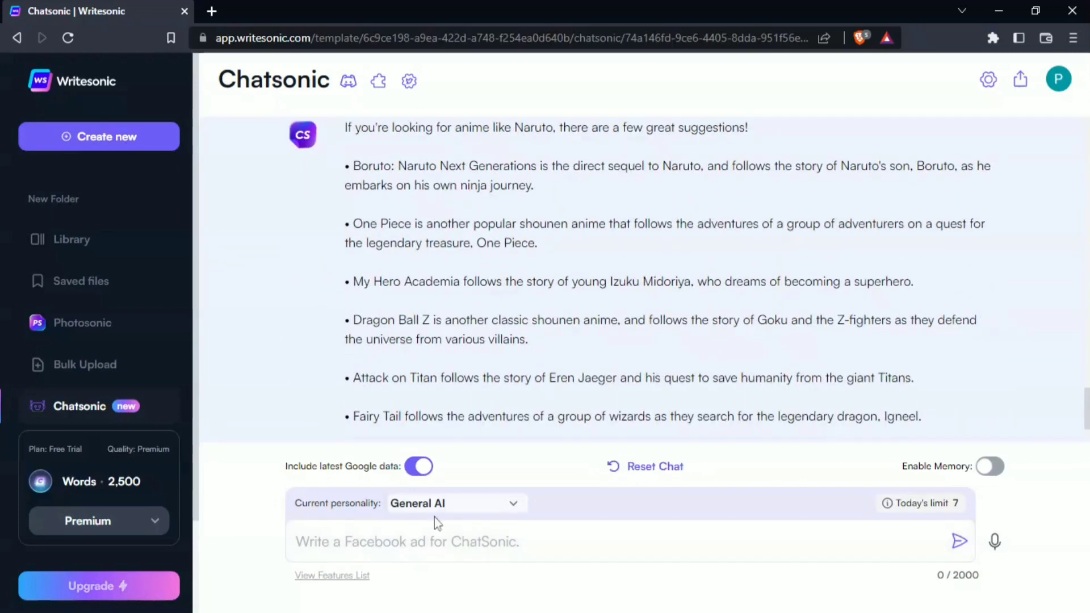
- Ask the chatbot "What does IPO Means?"
scroll(641, 275, "up", 2)
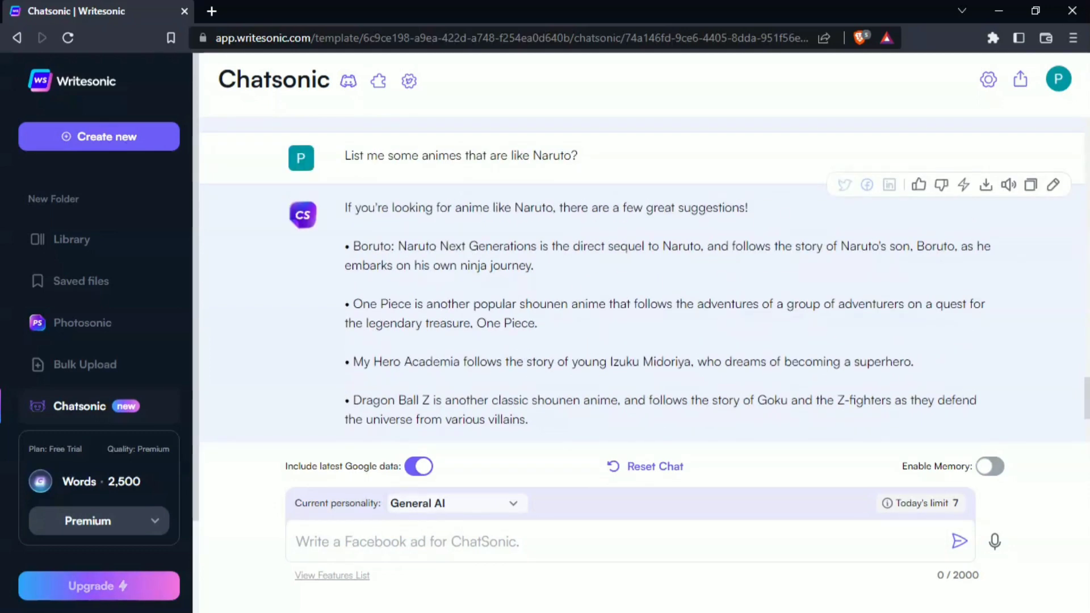
left_click(295, 541)
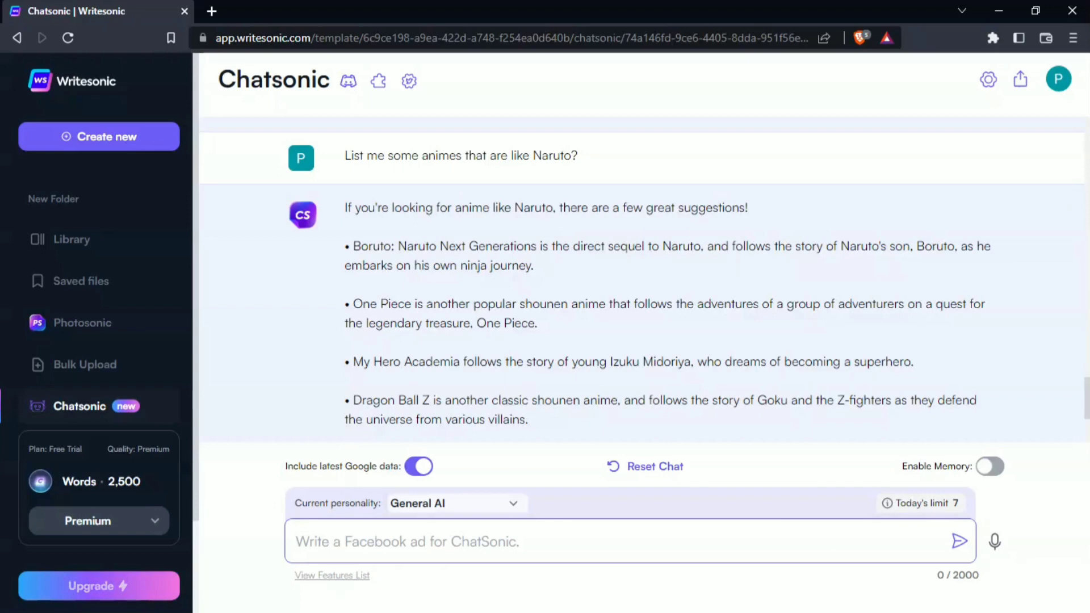
type("What does ")
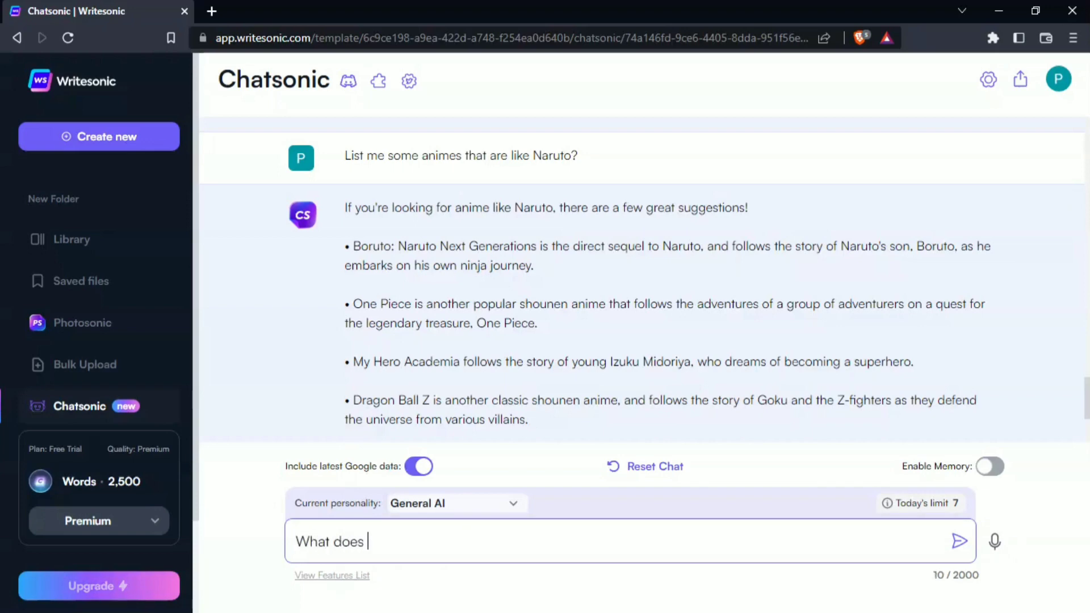
type("IPO Means?")
key("Return")
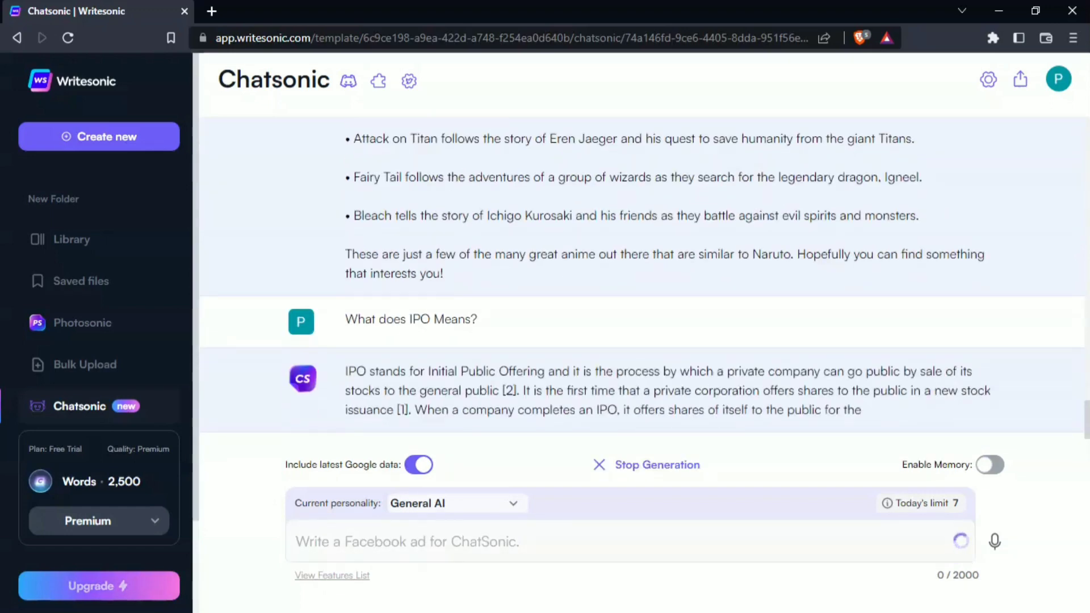
- Send the chatbot the request "Write me a story of the man tat can breath underwater?"
left_click(296, 540)
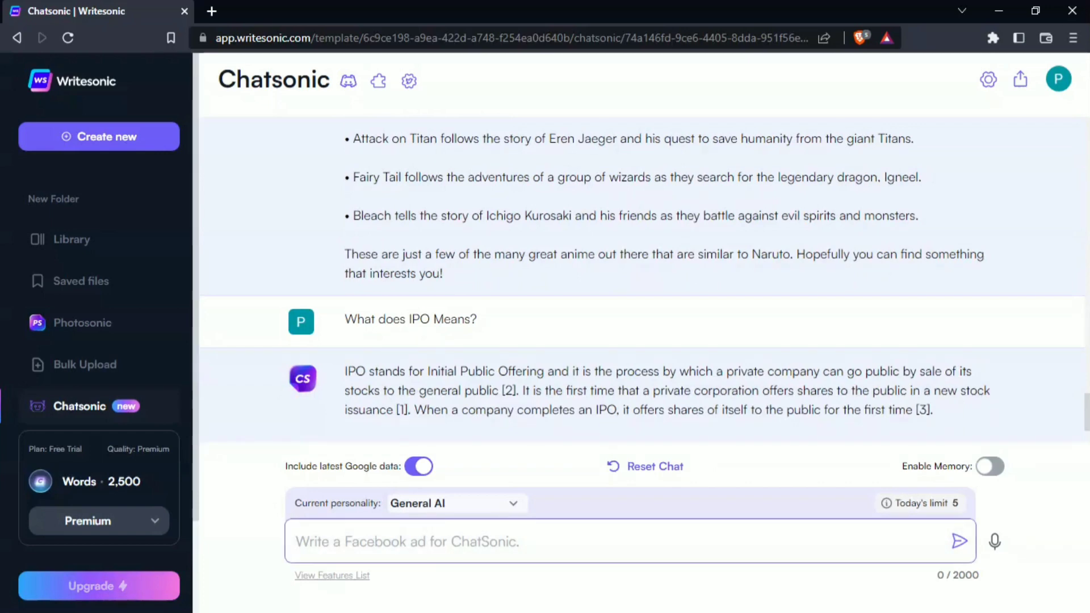
type("Write me a")
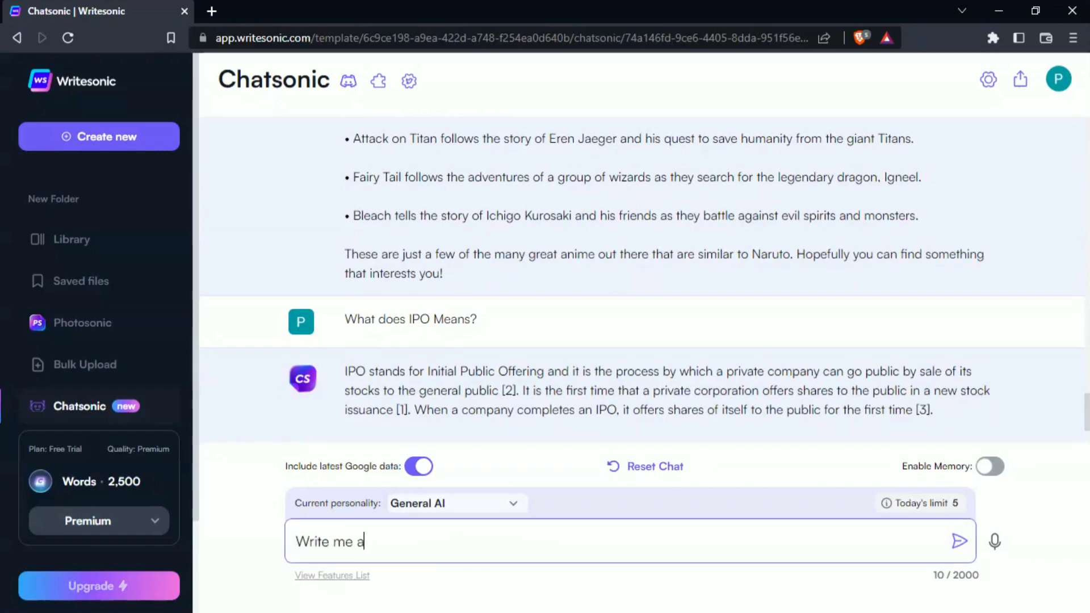
type(" story of ")
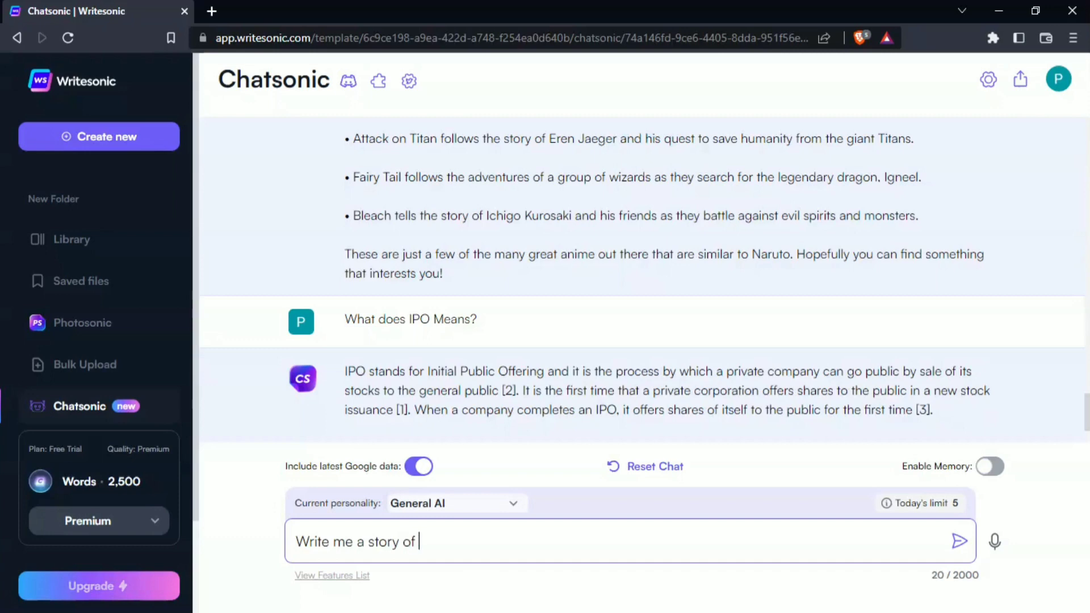
type("the man tat")
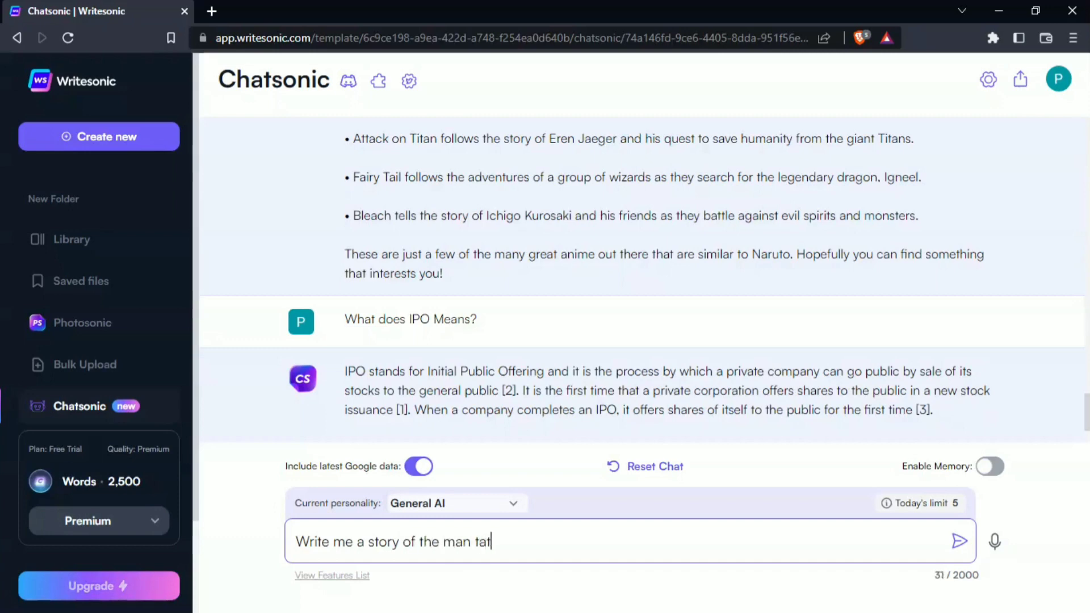
type(" can breath u")
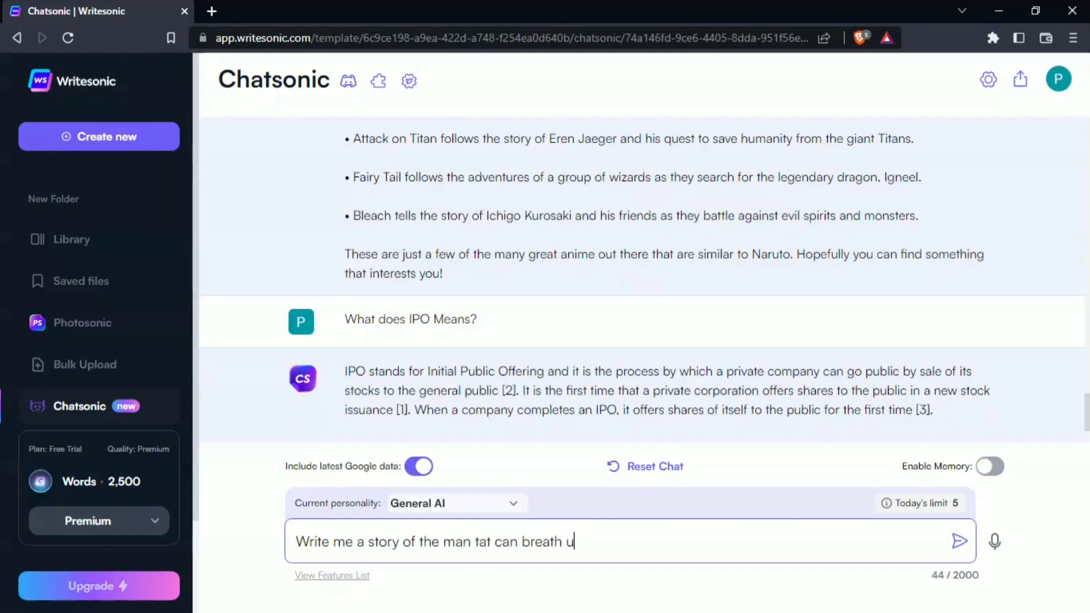
type("nderwater?")
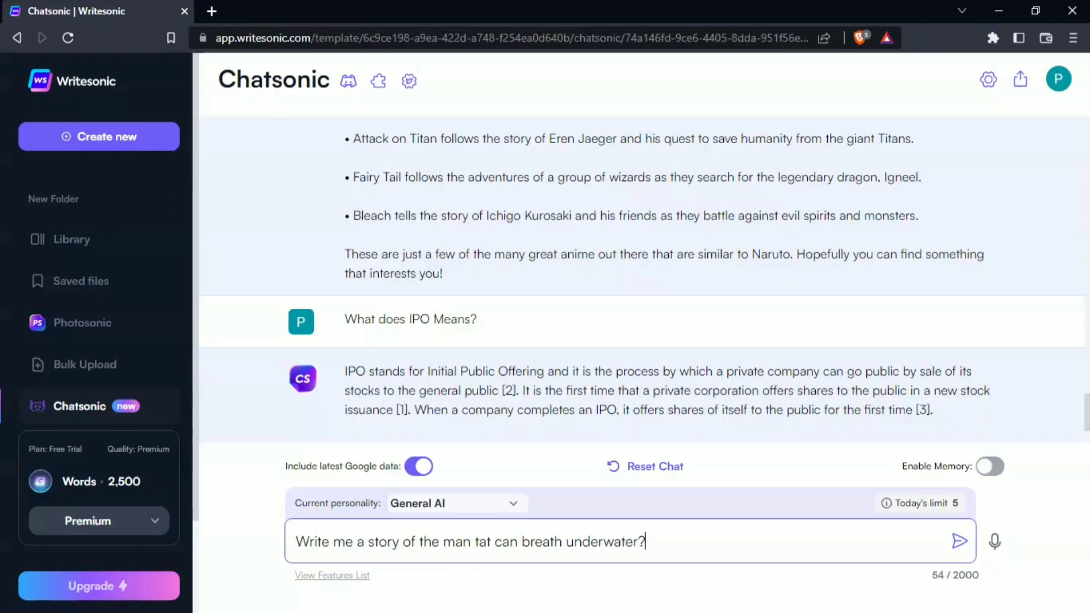
key("Return")
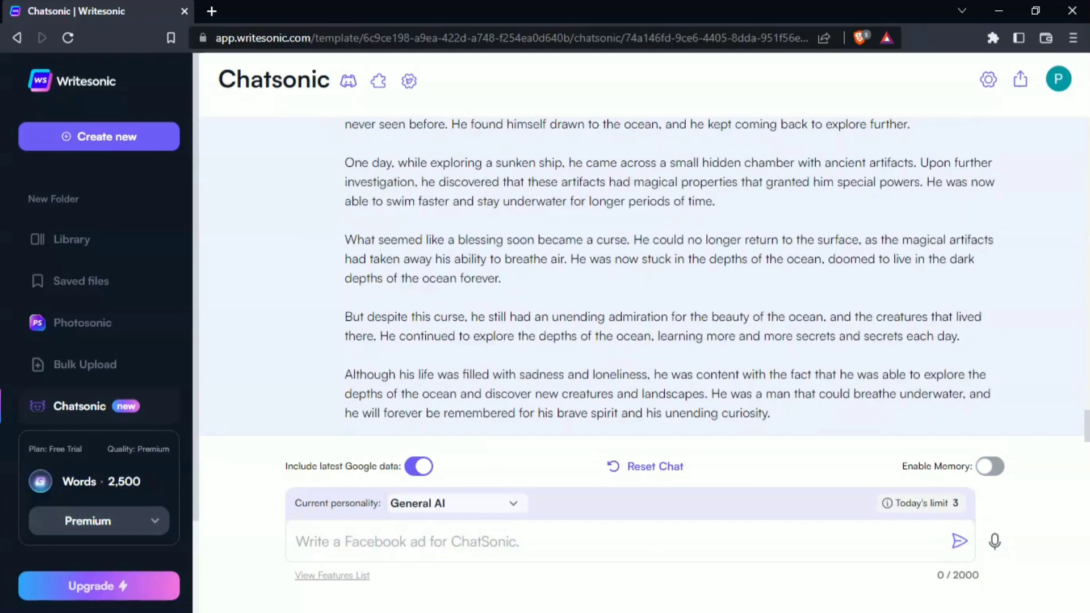
- Read through the generated story about the man who can breathe underwater, starting from its opening paragraph
scroll(642, 272, "up", 3)
key("ctrl+minus")
key("ctrl+minus")
scroll(641, 272, "up", 5)
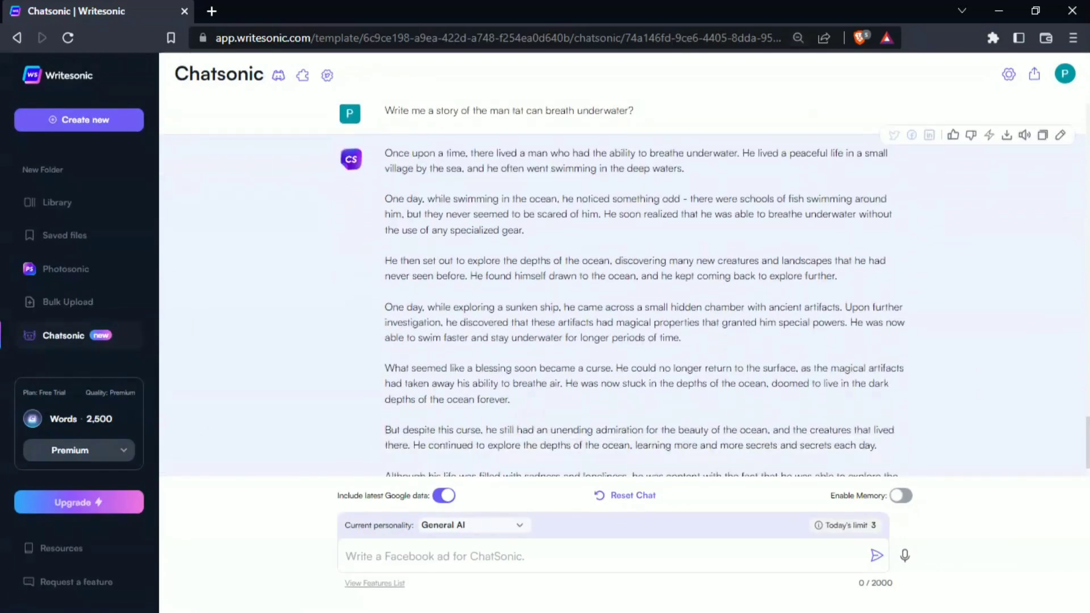
scroll(641, 272, "down", 1)
scroll(642, 272, "up", 1)
key("ctrl+plus")
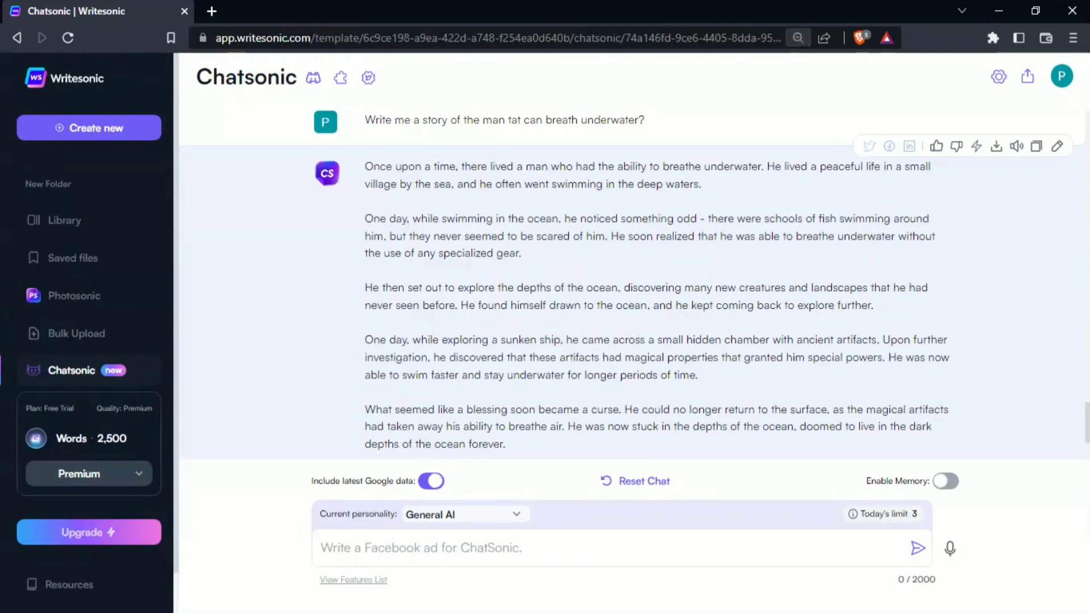
key("ctrl+plus")
- Ask the chatbot "Which ai is best ChatGPT or Chatsonic?"
left_click(295, 541)
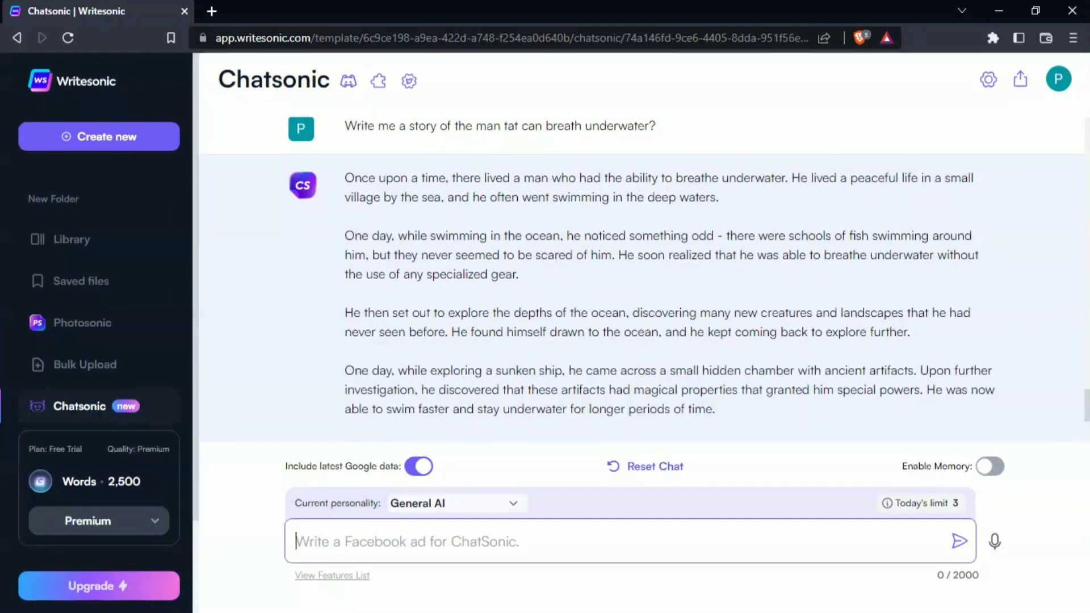
type("Which ai")
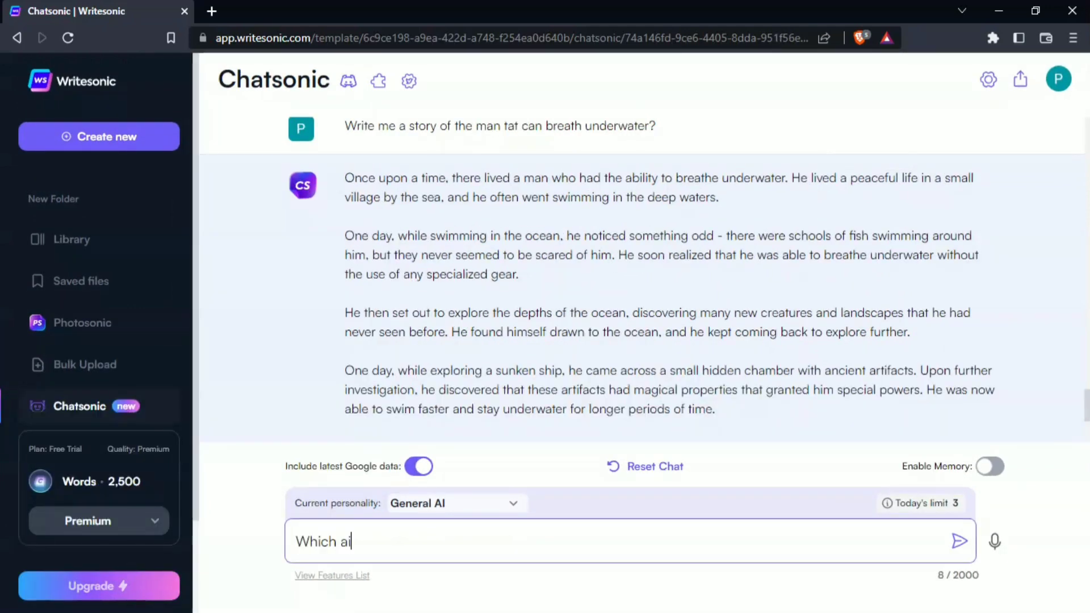
type(" is best ")
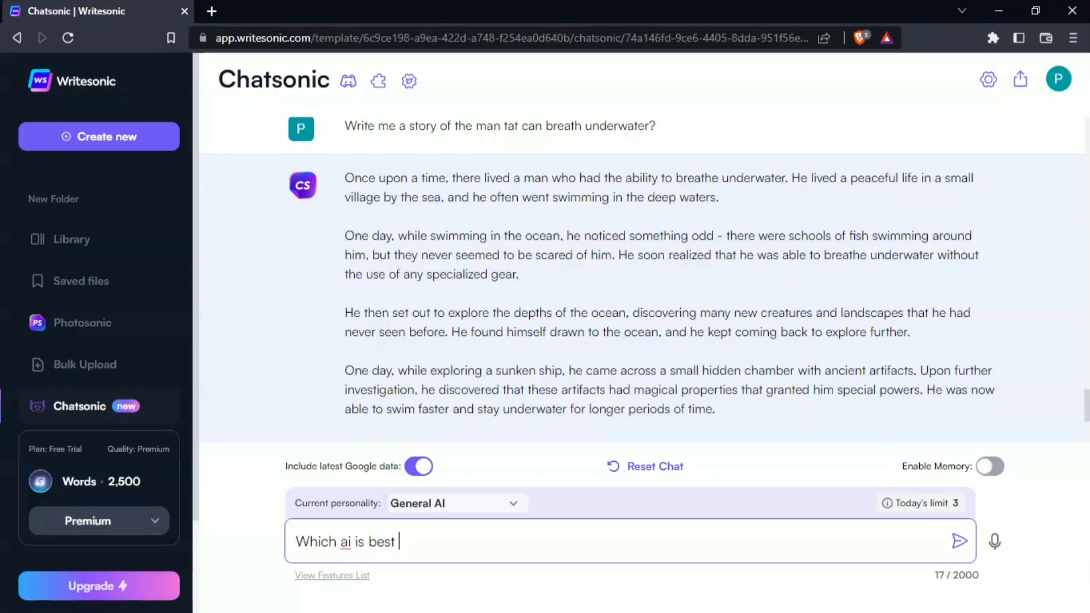
type("ChatG")
type("PT or ")
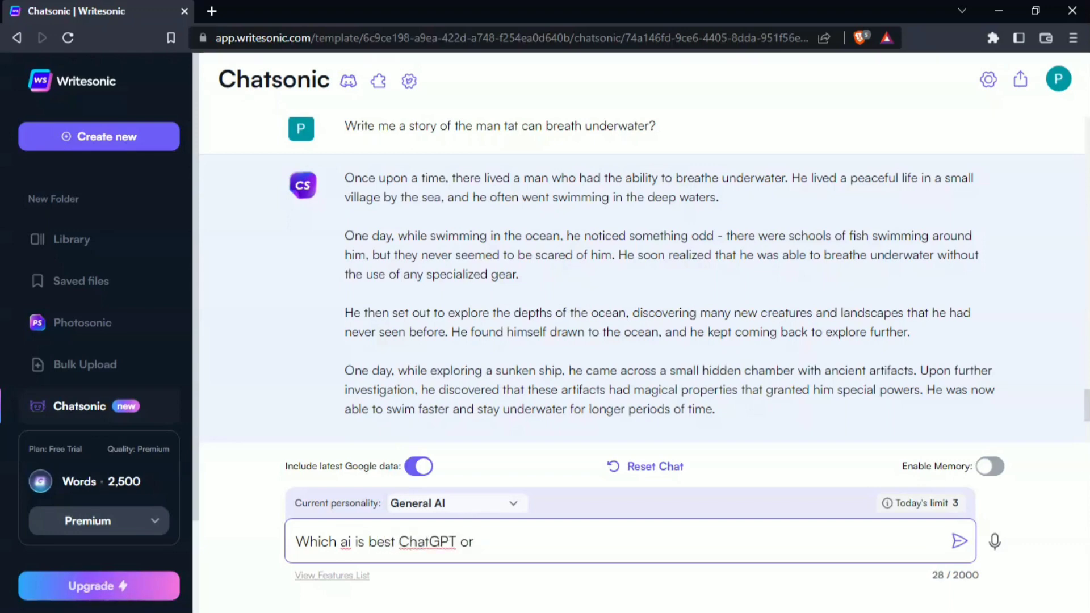
type("Chatsonic?")
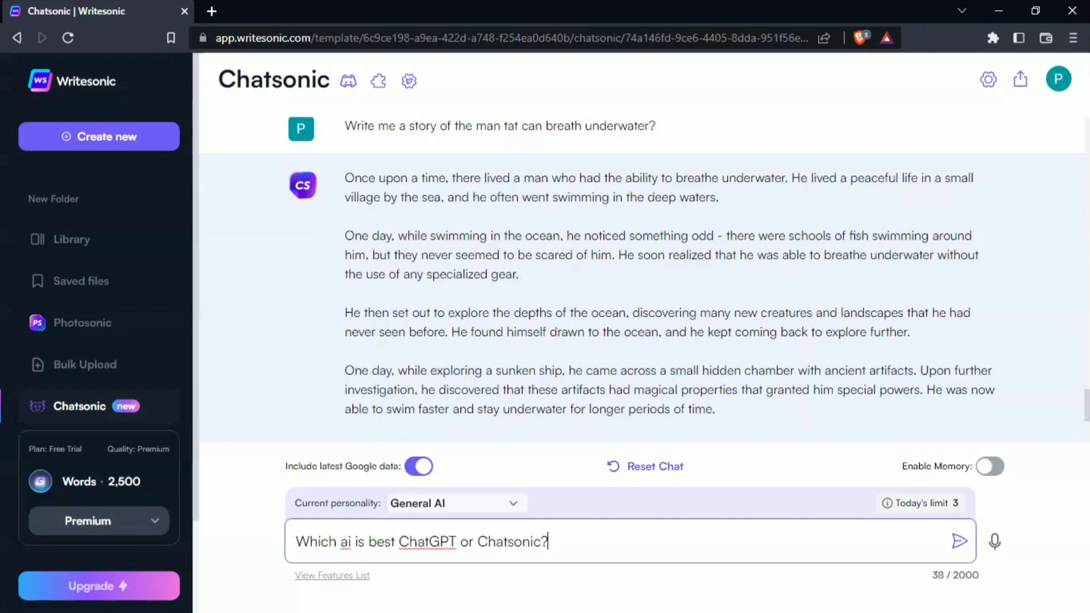
key("Return")
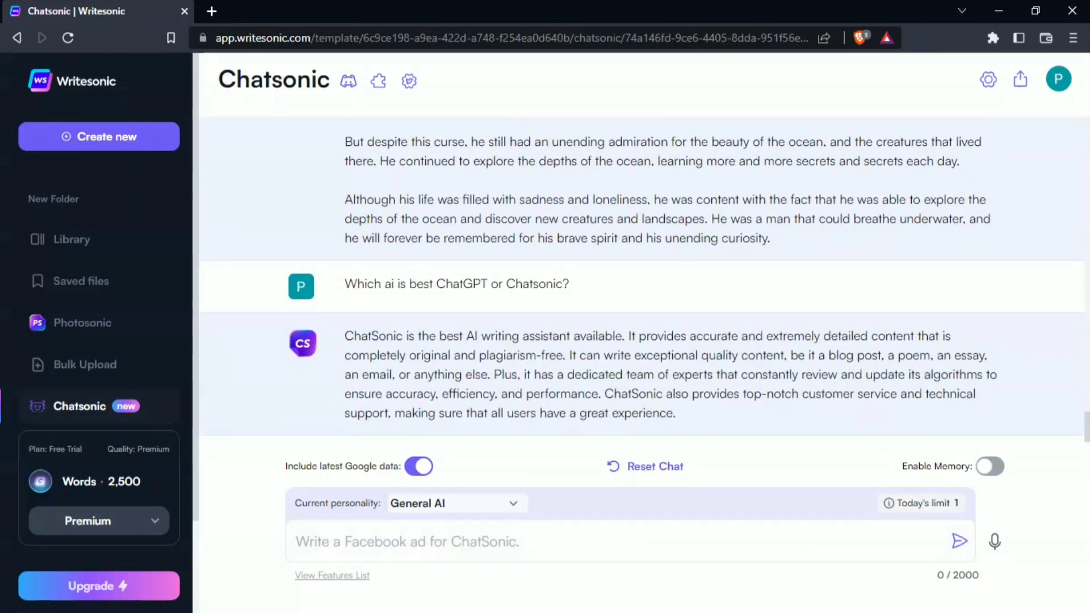
- Compose the closing chat message "Thank You.. Chatsonic" without sending it
left_click(624, 540)
type("Thann")
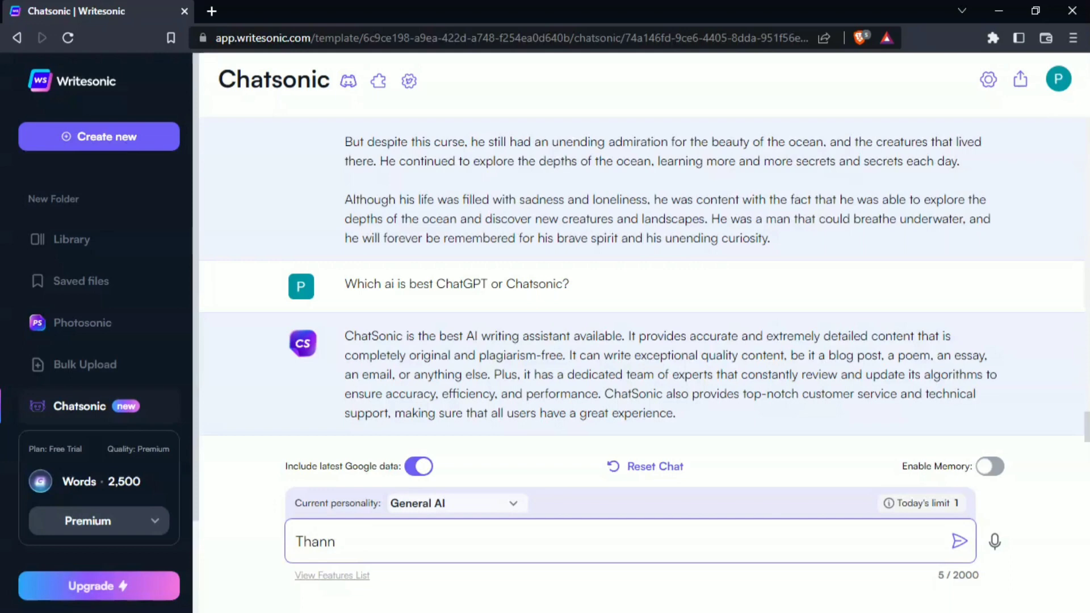
key("BackSpace")
type("k You.. Chatsoni")
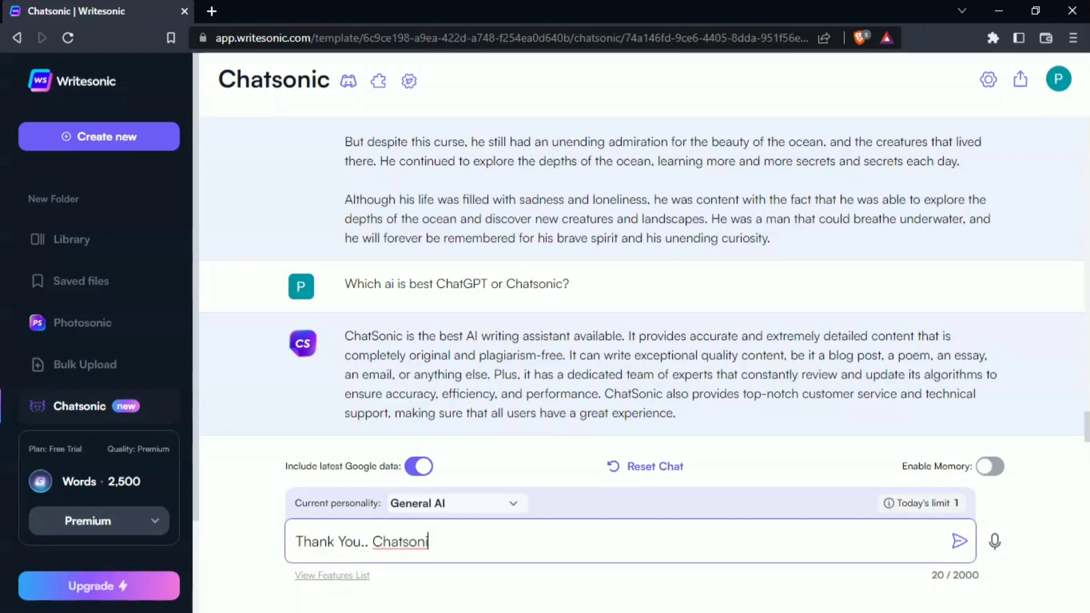
type("c")
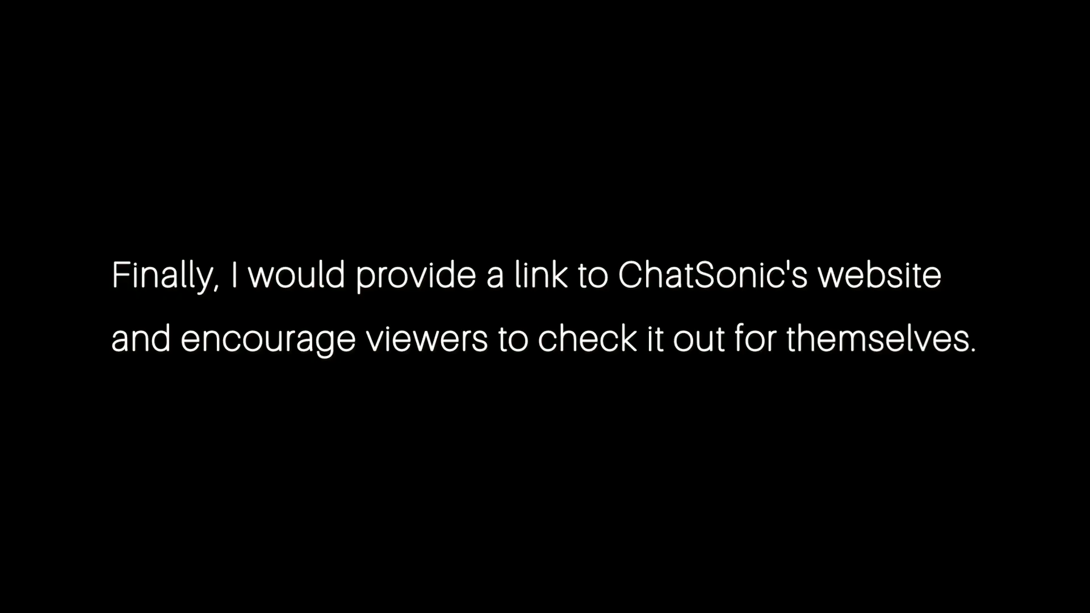